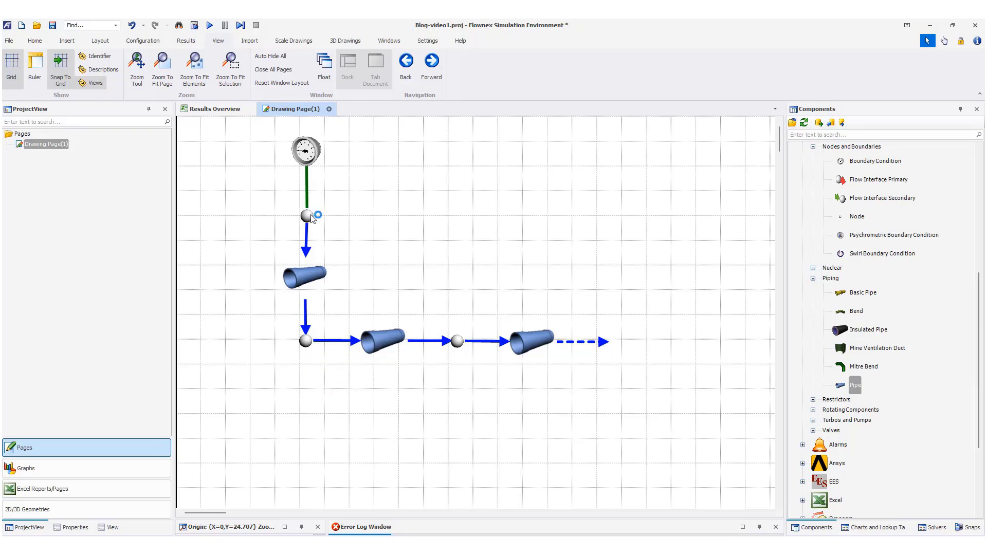
# Step: Set the upper inlet pipe's Length to 35 m in its Properties grid
pyautogui.moveTo(310, 218)
pyautogui.click(308, 275)
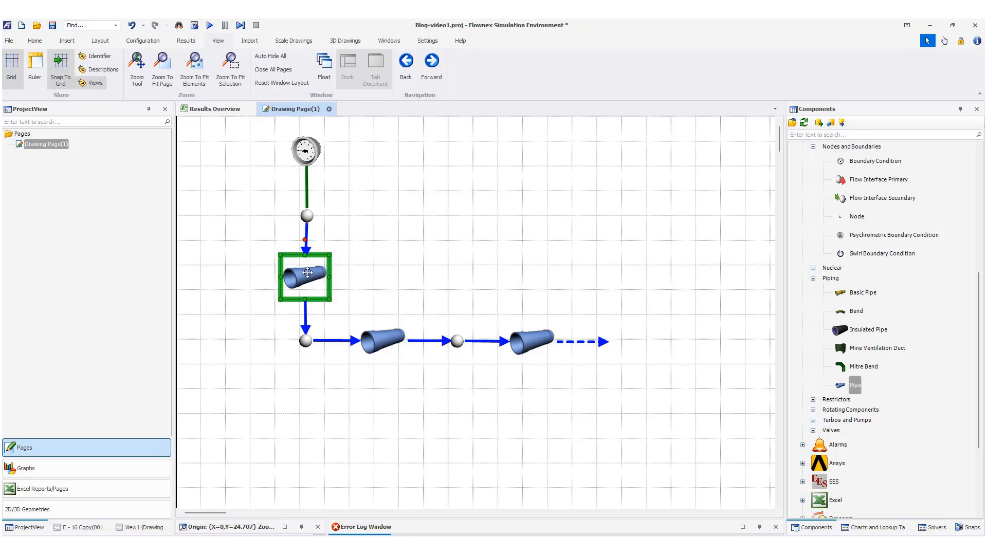
pyautogui.doubleClick(307, 272)
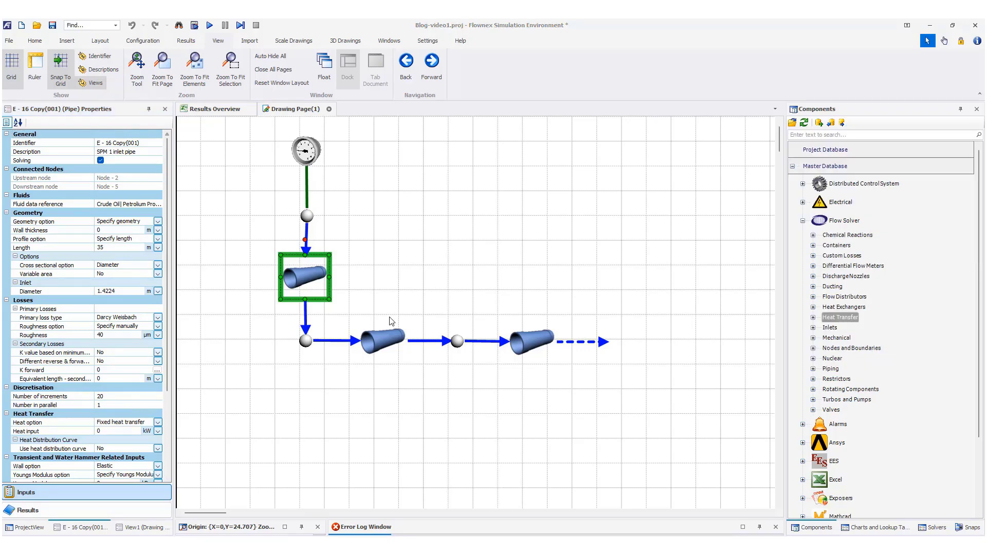
pyautogui.click(159, 248)
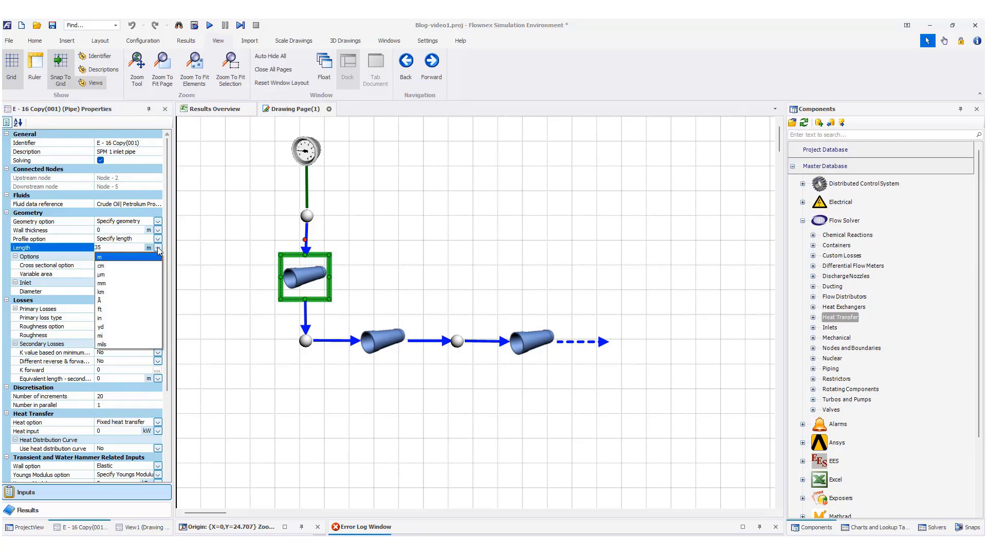
pyautogui.click(121, 247)
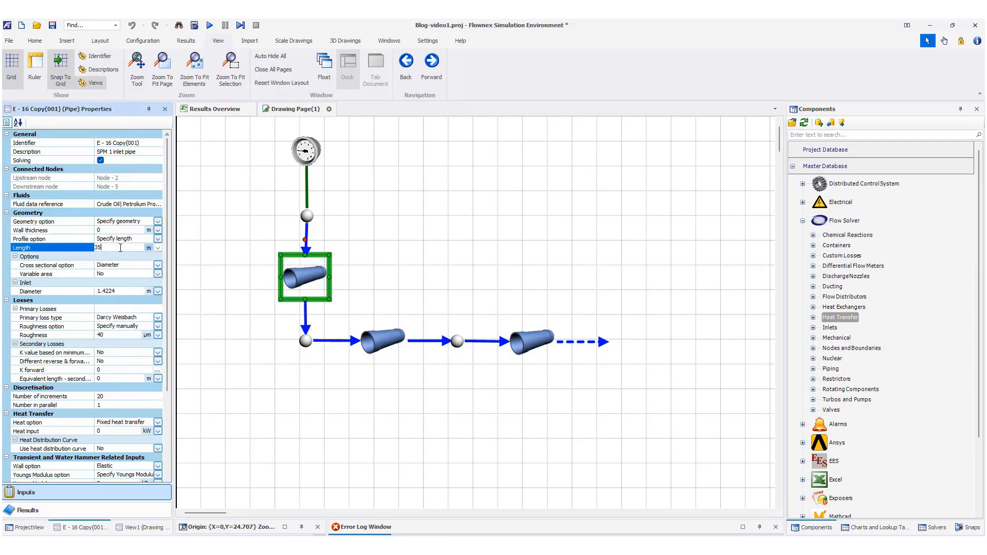
pyautogui.click(127, 292)
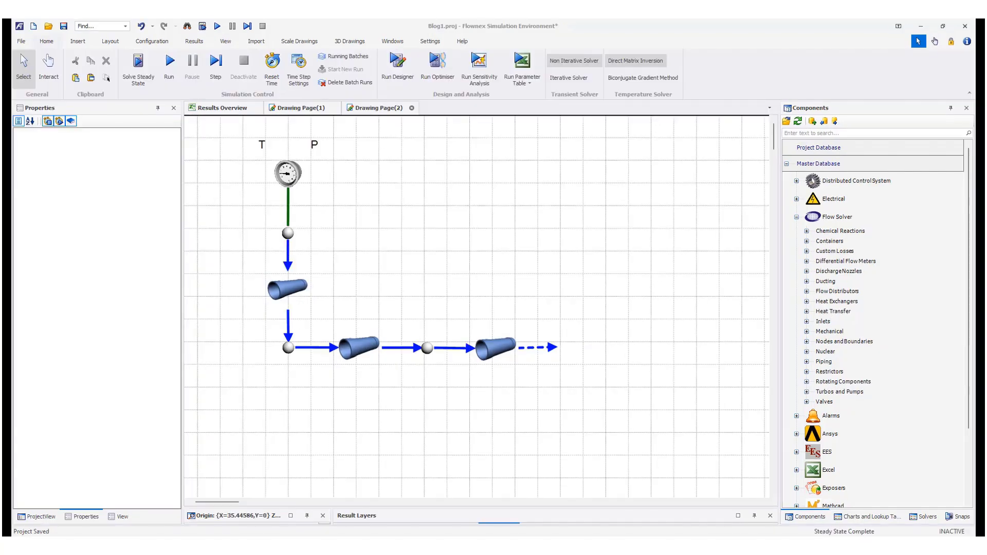
# Step: Place a Reservoir from the Containers list at the end of the pipeline
pyautogui.click(806, 241)
pyautogui.moveTo(853, 332); pyautogui.dragTo(577, 350)
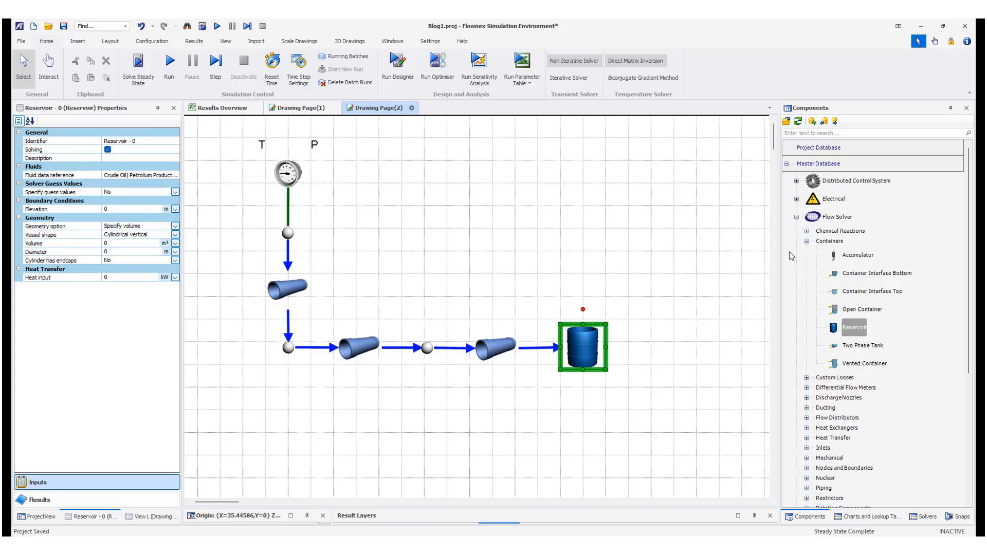
pyautogui.click(807, 241)
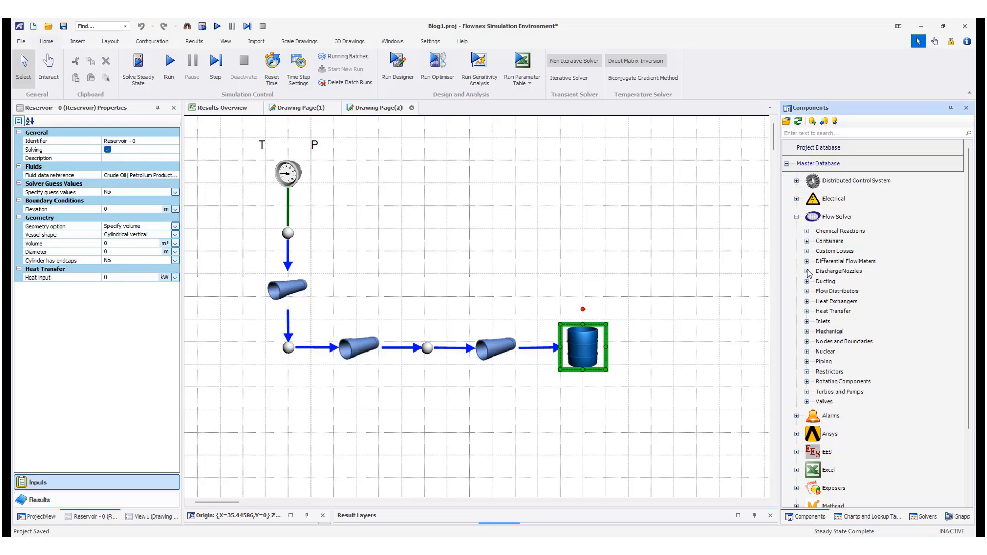
# Step: Add a Boundary Condition above the reservoir, then check the inlet's 1500 kPa, 20 °C settings
pyautogui.click(807, 342)
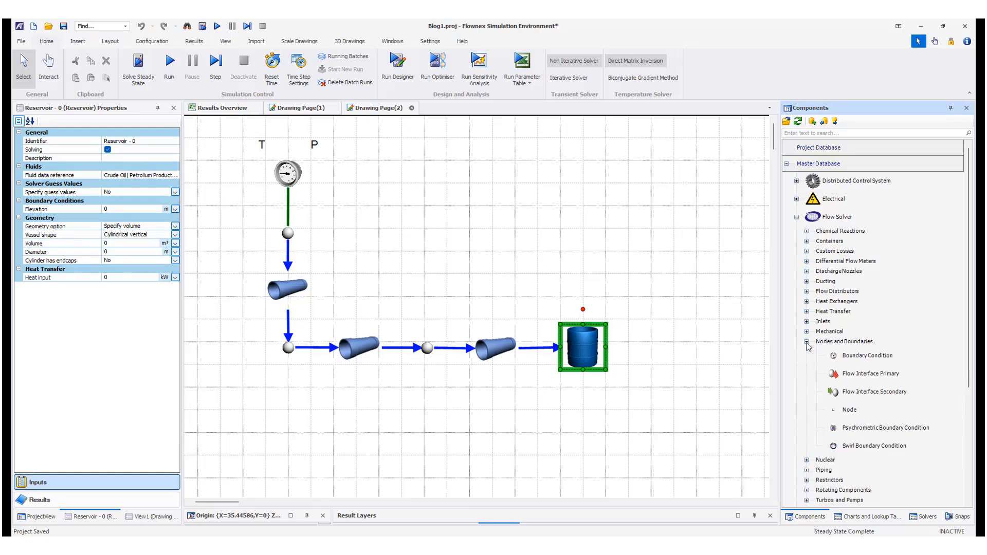
pyautogui.moveTo(857, 357); pyautogui.dragTo(584, 280)
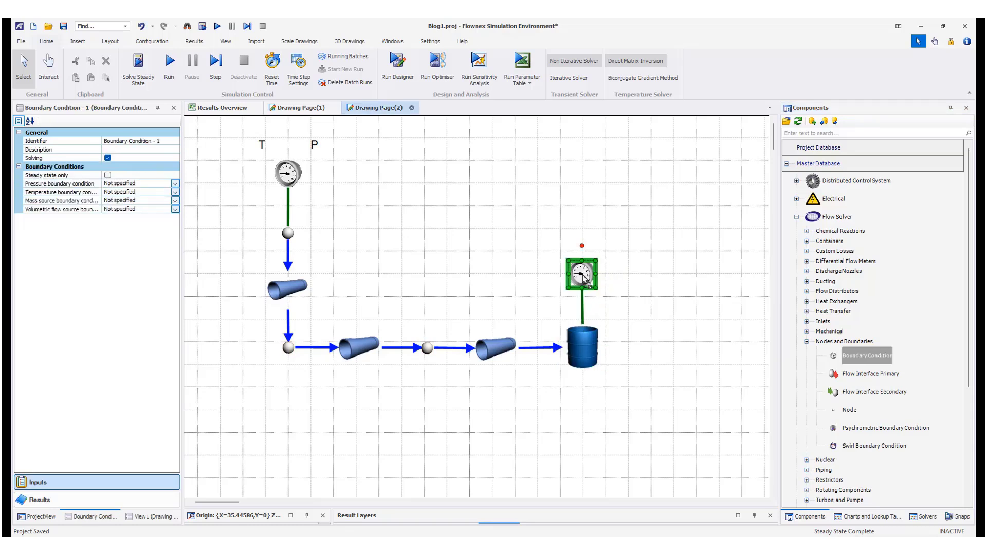
pyautogui.click(667, 267)
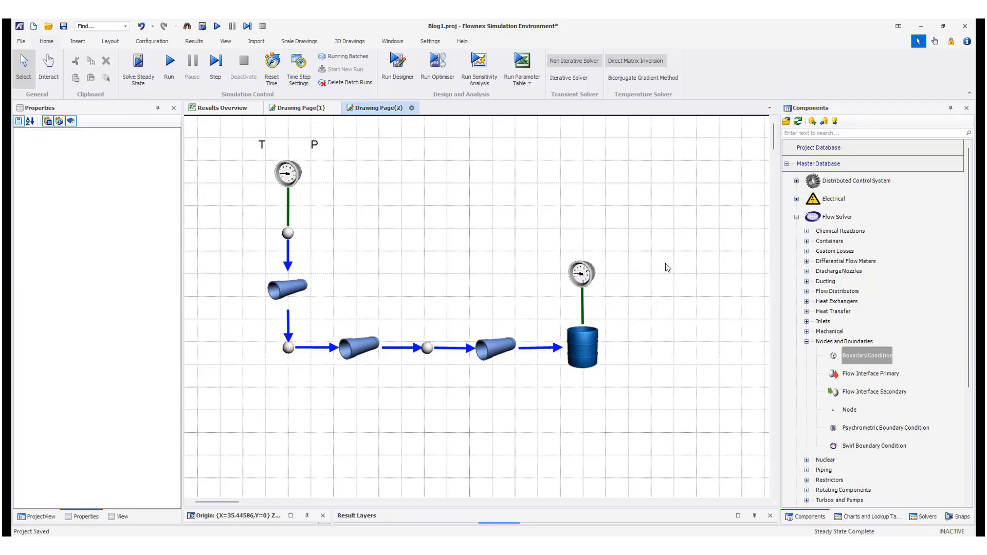
pyautogui.click(292, 175)
pyautogui.moveTo(289, 175)
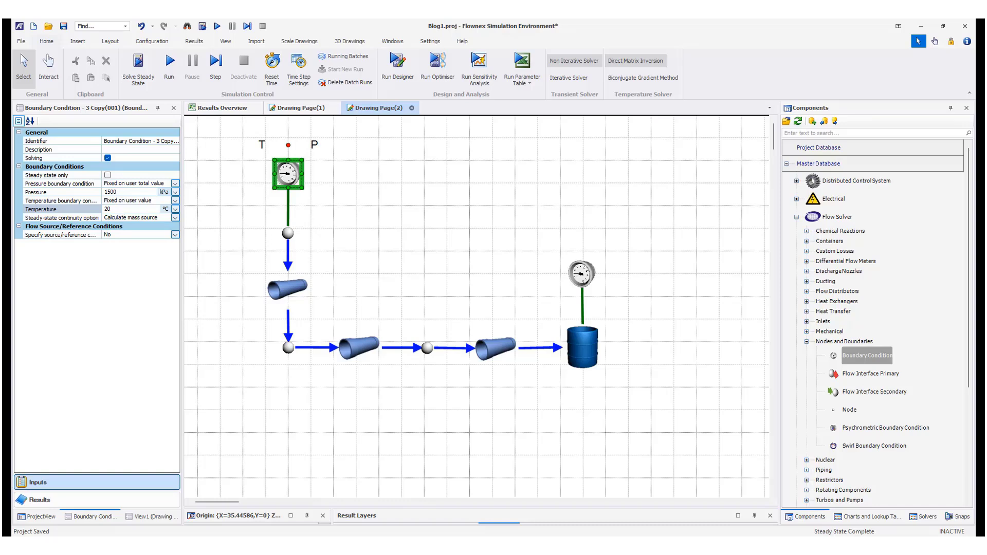
# Step: Set the right boundary condition to fixed user total pressure 100 kPa and fixed temperature 40 °C
pyautogui.press('Escape')
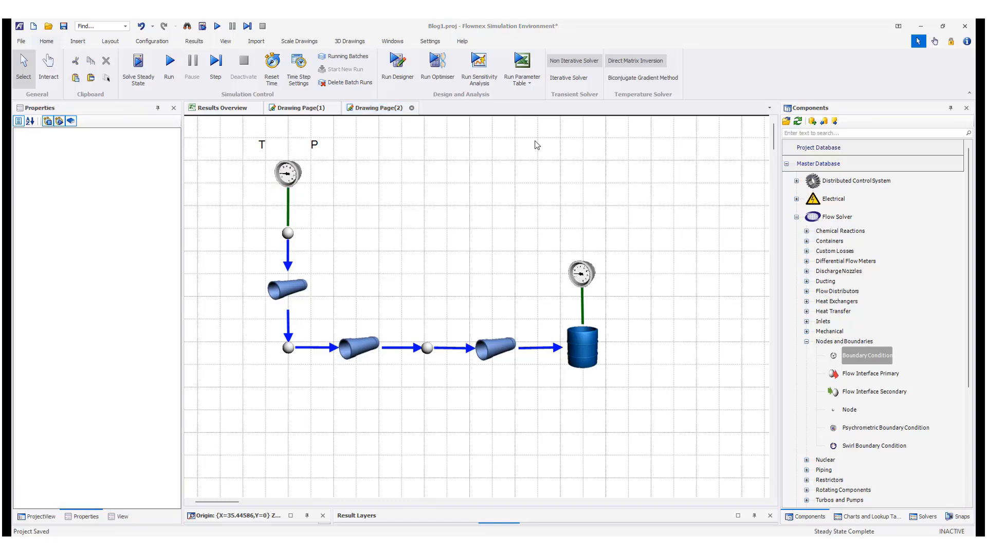
pyautogui.click(589, 275)
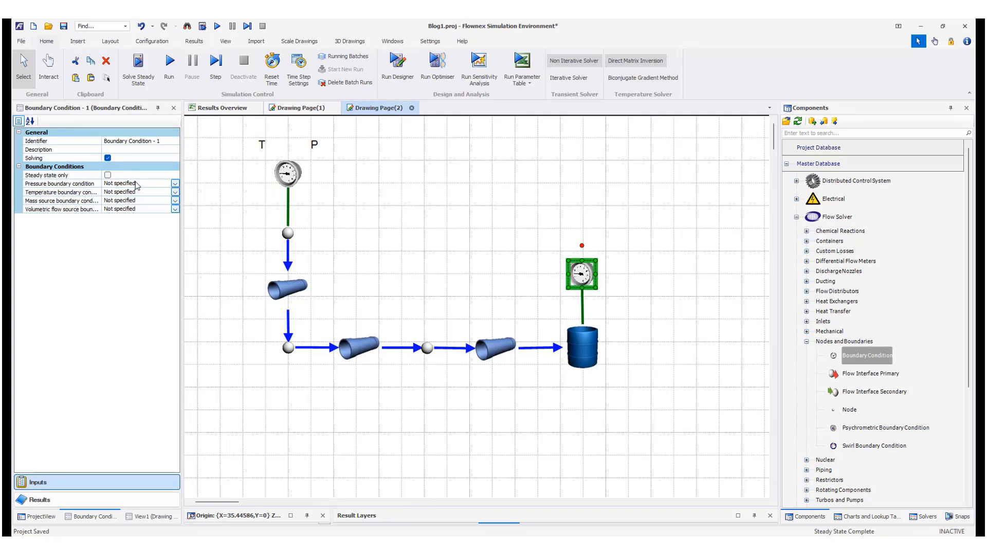
pyautogui.click(175, 186)
pyautogui.click(175, 183)
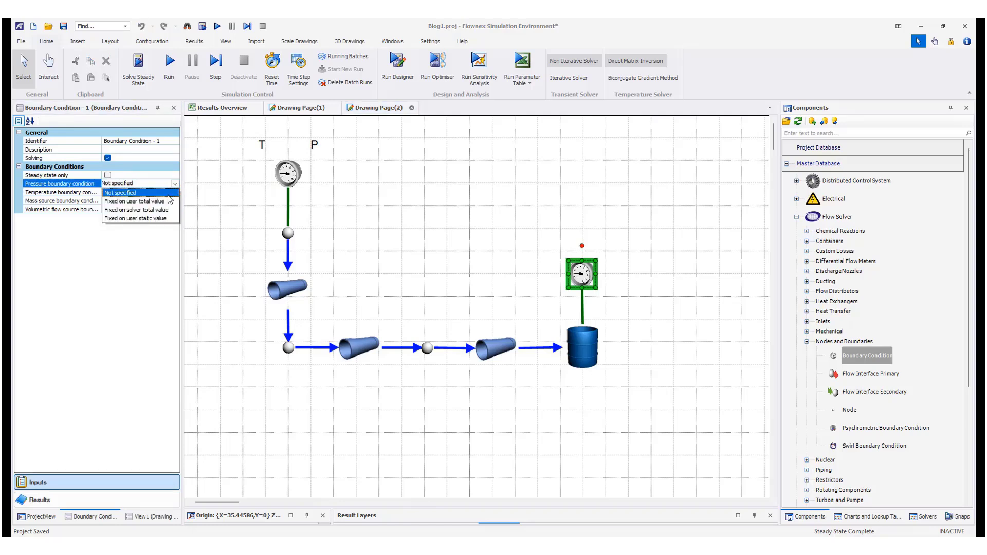
pyautogui.click(166, 201)
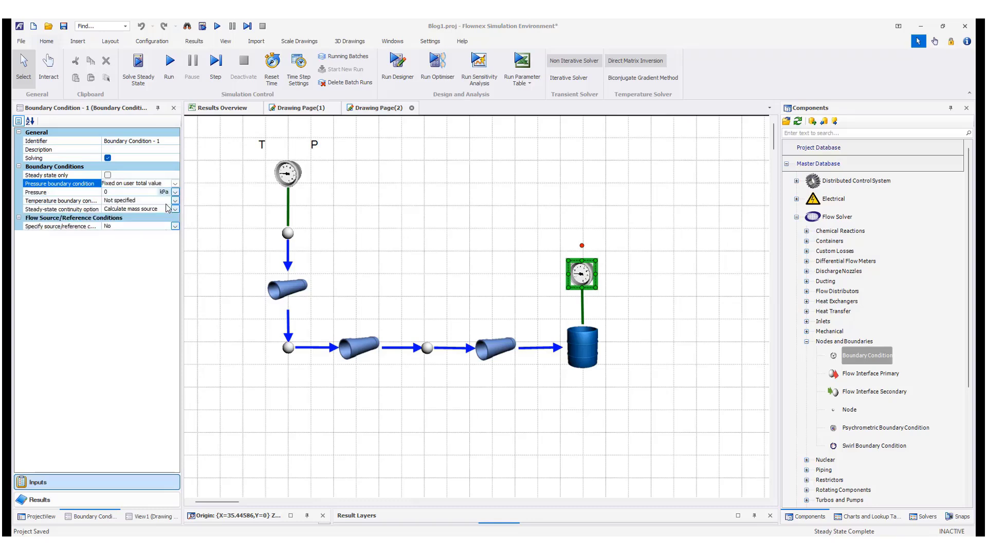
pyautogui.click(128, 193)
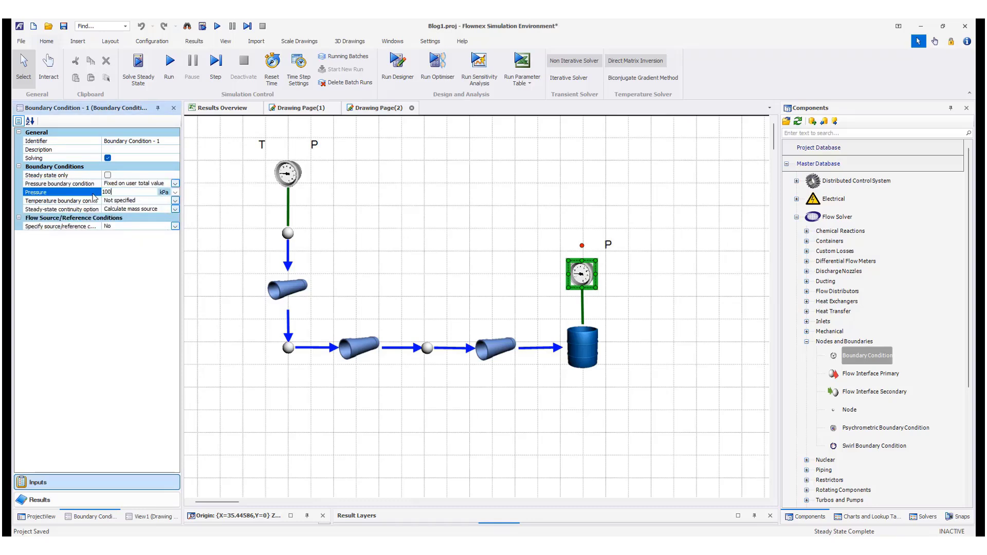
pyautogui.click(176, 200)
pyautogui.click(155, 219)
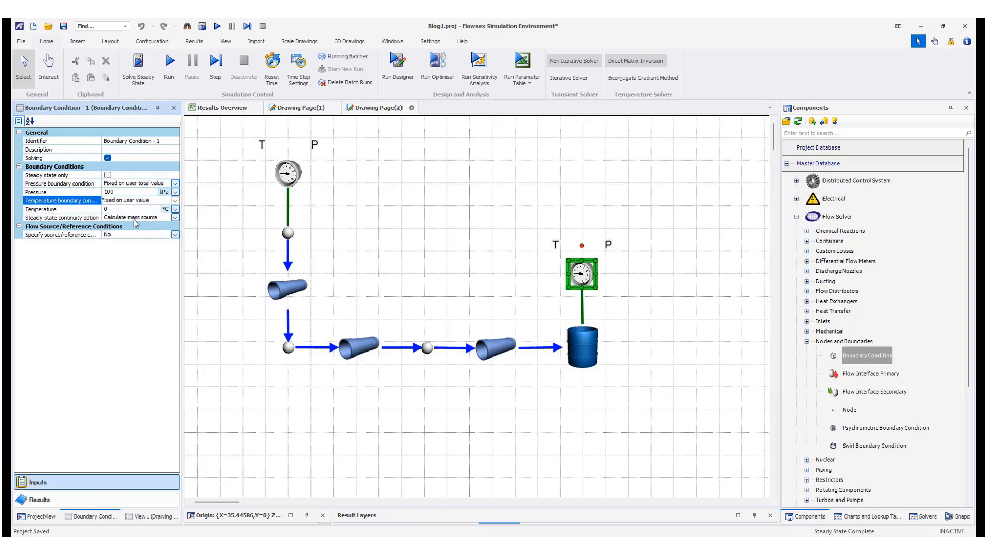
pyautogui.click(121, 209)
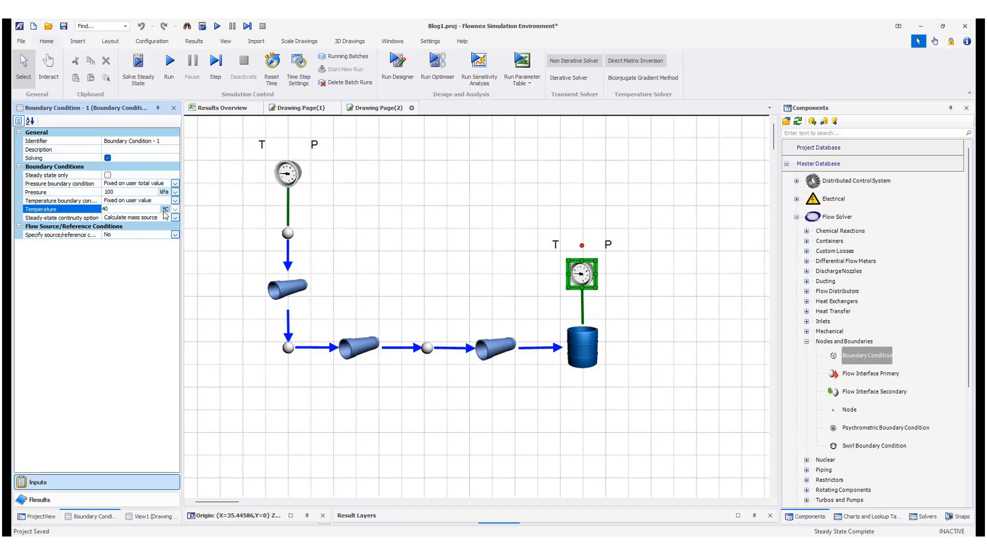
pyautogui.click(211, 275)
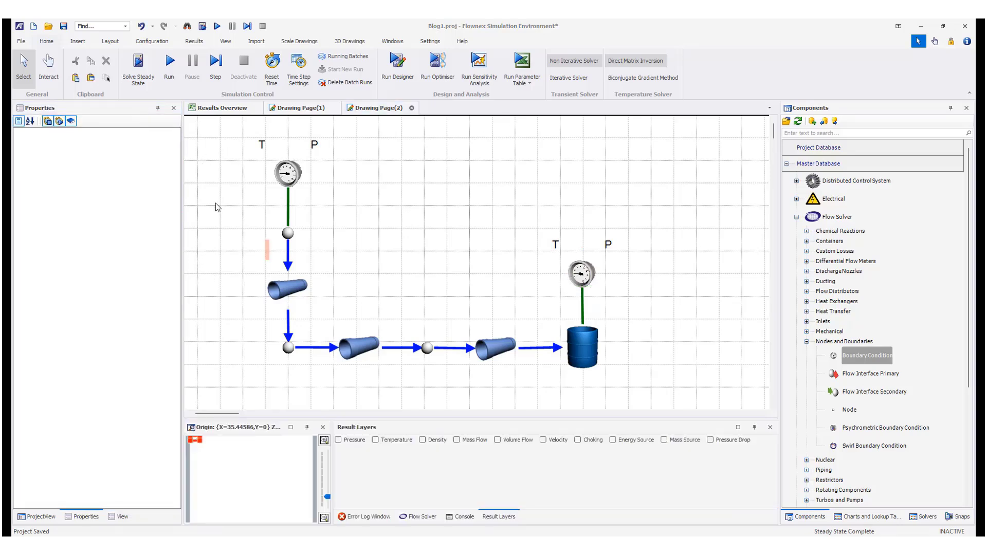
pyautogui.click(284, 177)
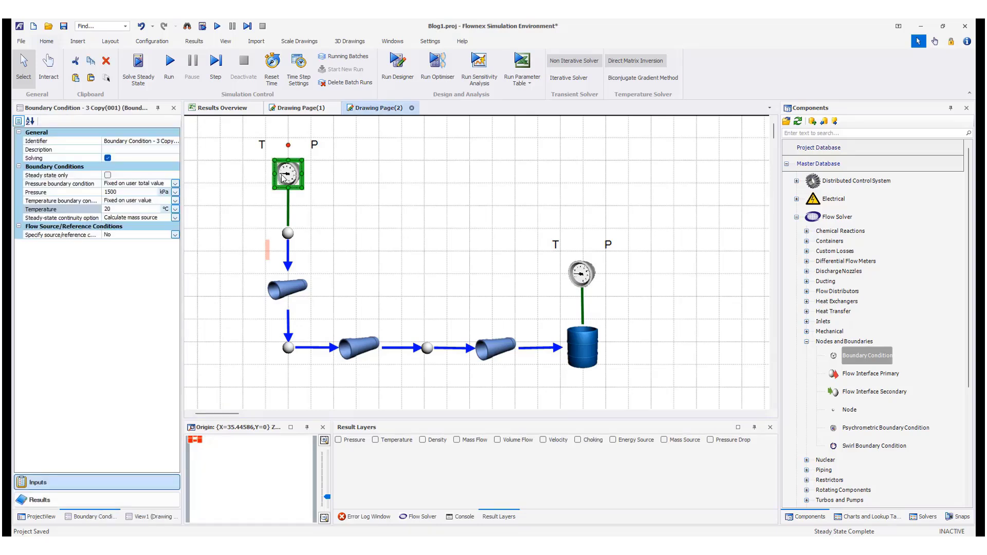
pyautogui.moveTo(284, 177)
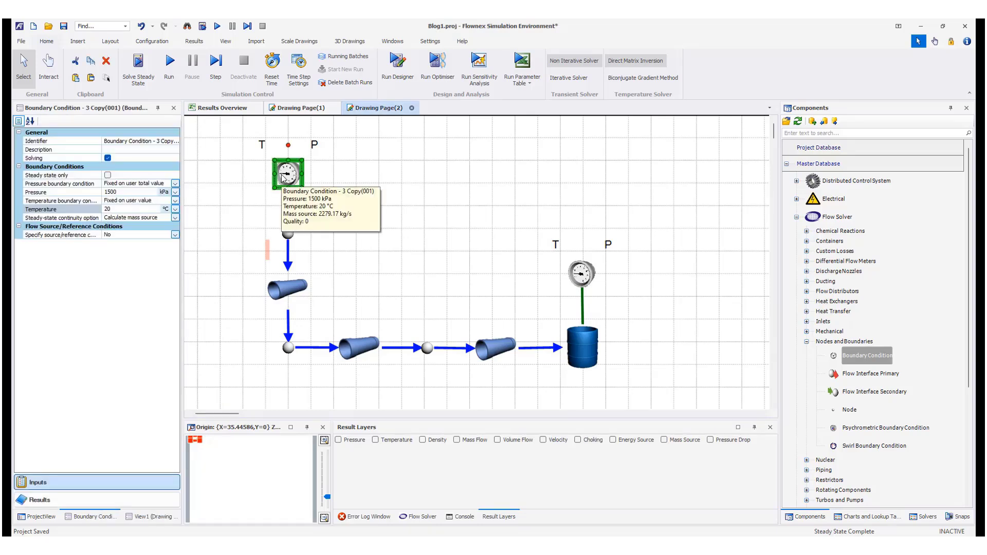
pyautogui.click(574, 269)
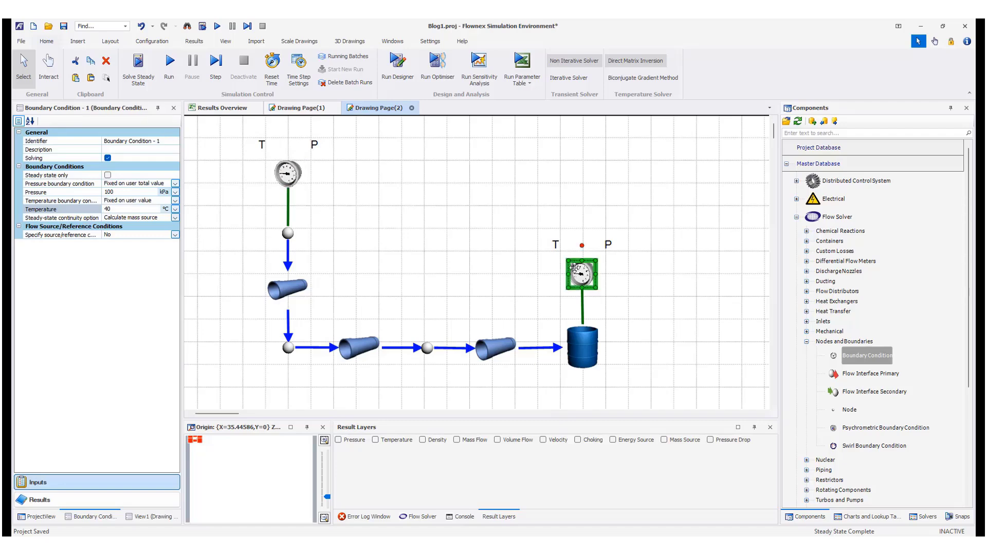
pyautogui.click(354, 256)
pyautogui.click(289, 287)
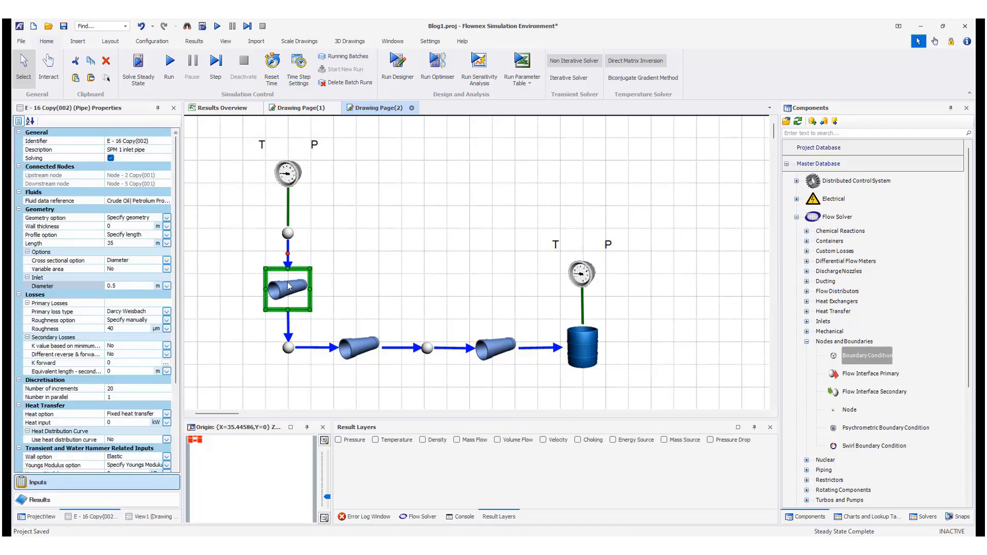
pyautogui.moveTo(289, 287)
pyautogui.click(287, 348)
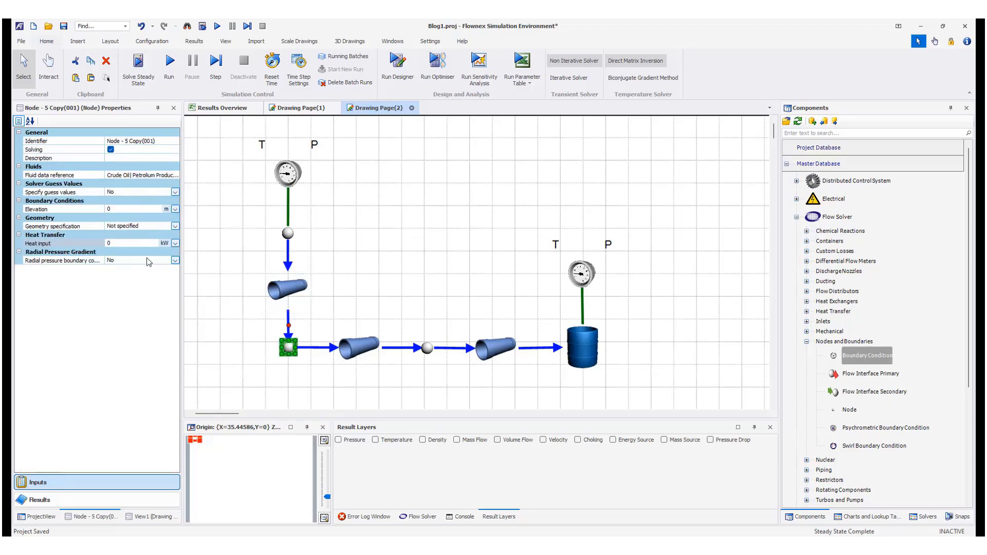
pyautogui.moveTo(290, 354)
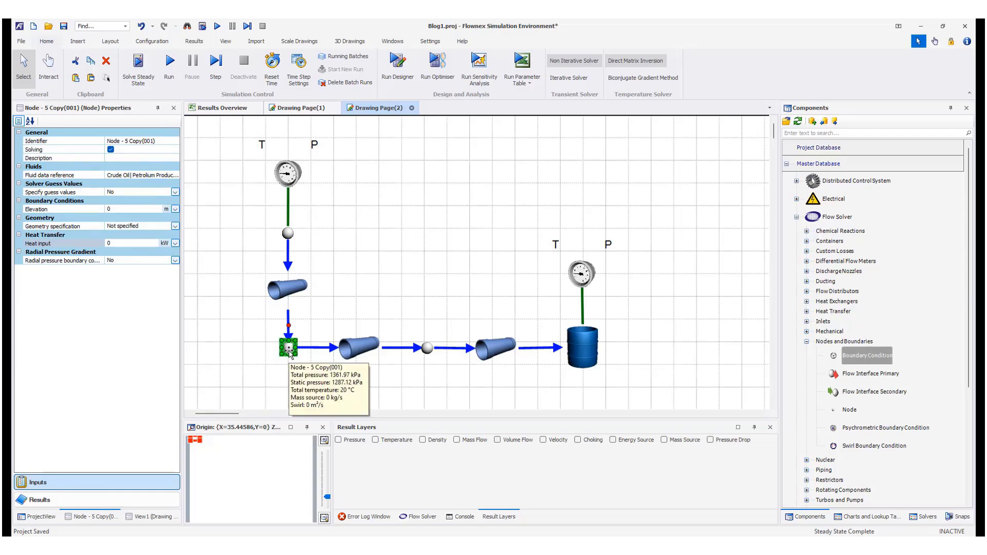
pyautogui.click(351, 349)
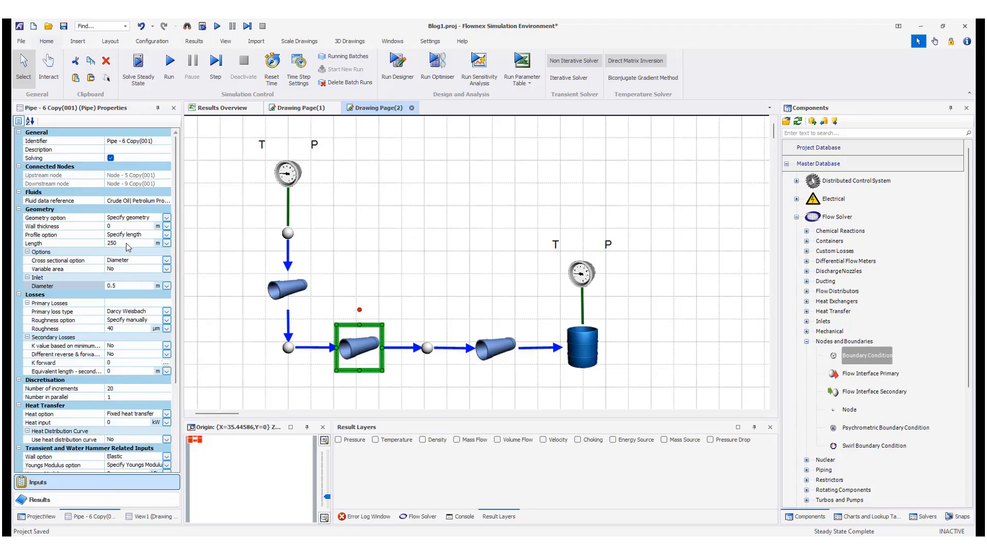
pyautogui.click(126, 287)
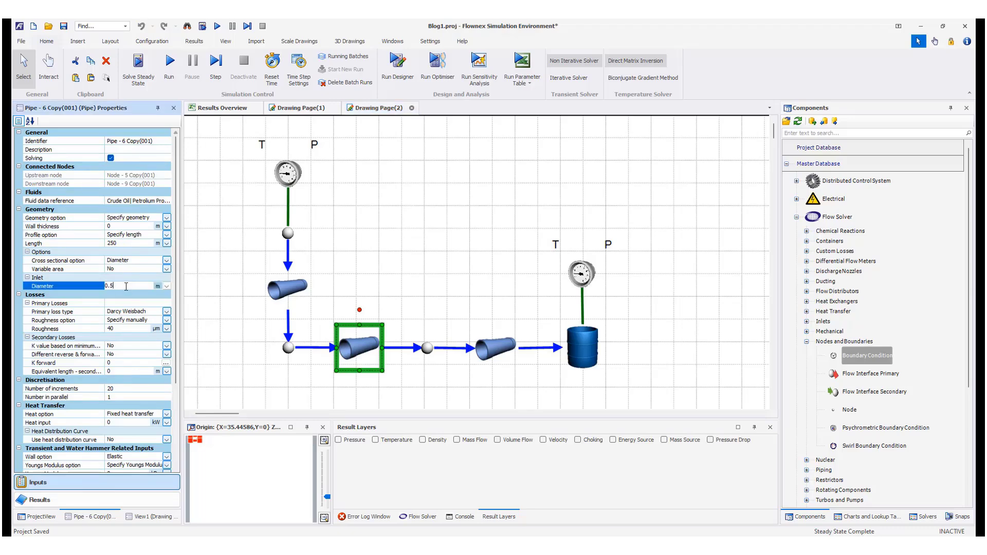
pyautogui.click(126, 330)
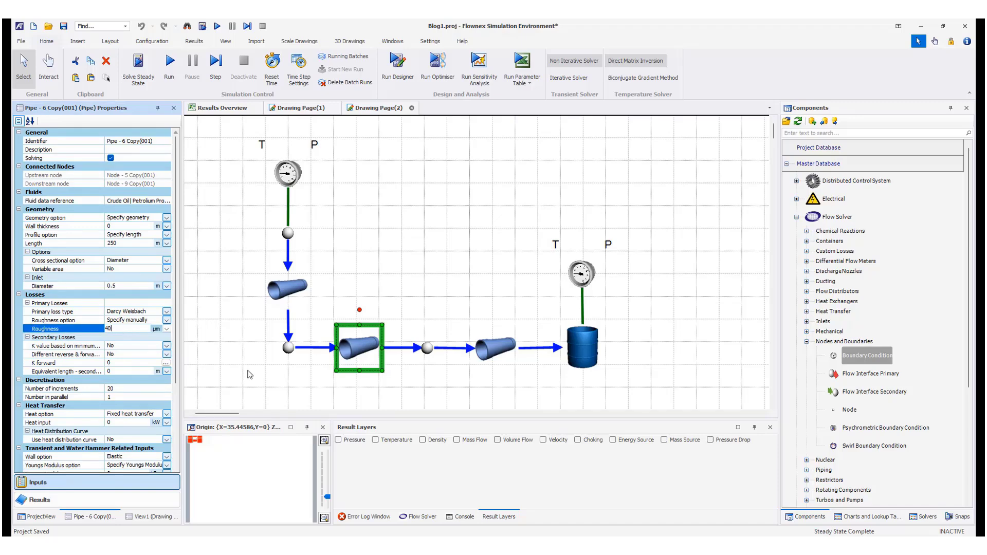
pyautogui.click(495, 351)
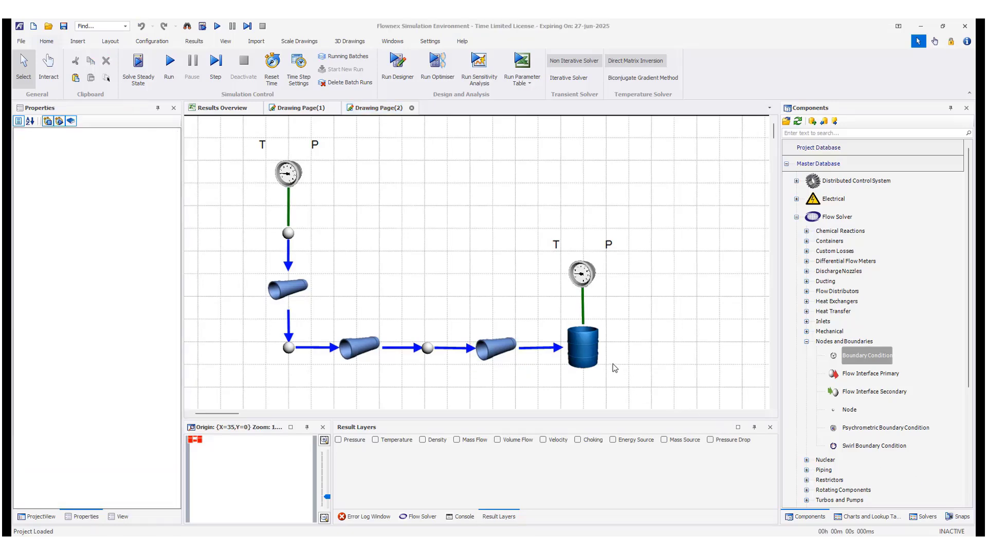
pyautogui.click(588, 353)
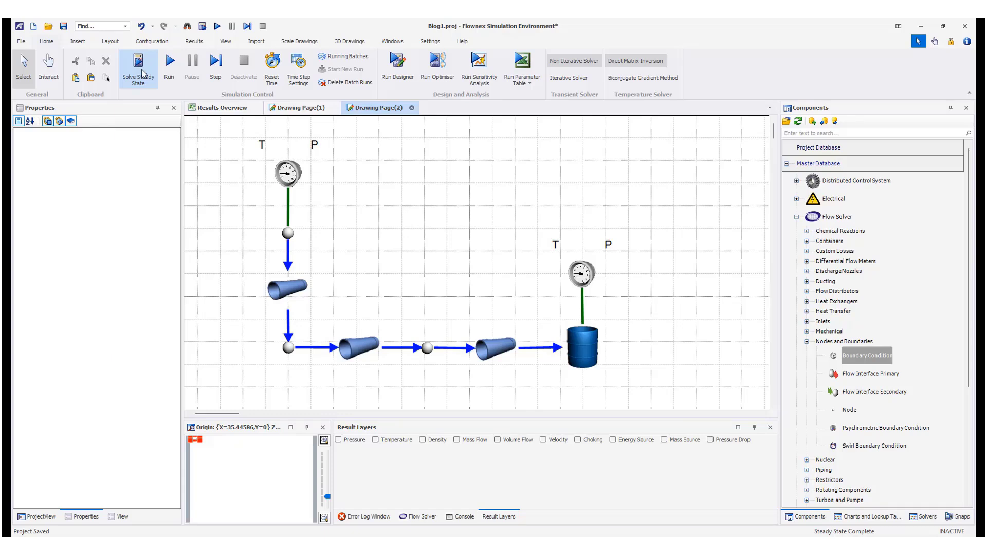
# Step: Solve the network to steady state, review the Console messages, and show the Result Layers pane
pyautogui.click(144, 74)
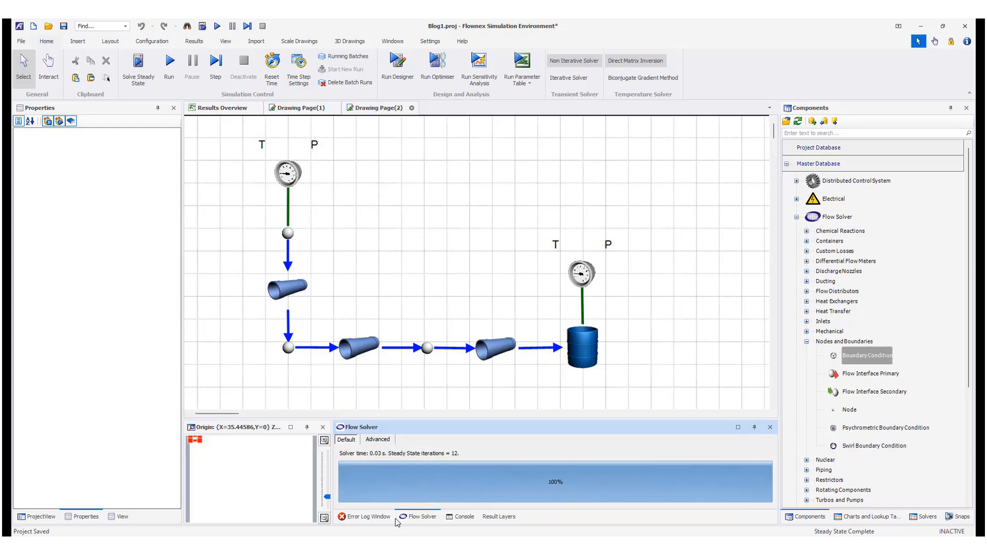
pyautogui.click(461, 518)
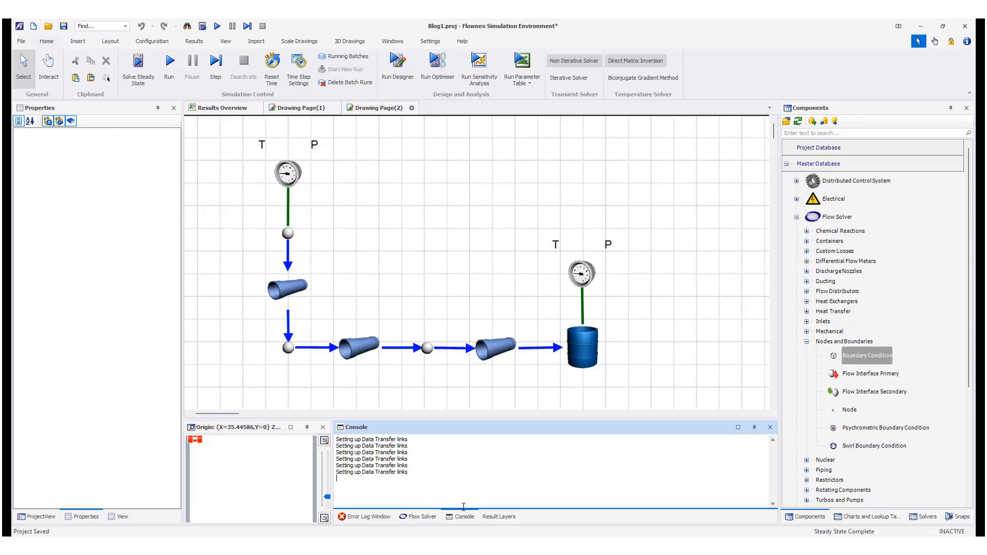
pyautogui.click(507, 518)
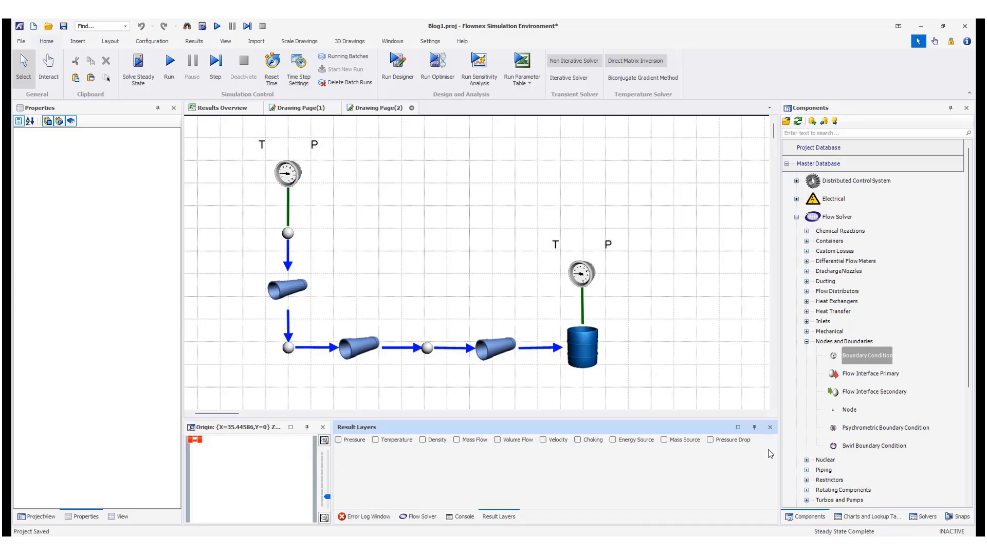
pyautogui.click(339, 440)
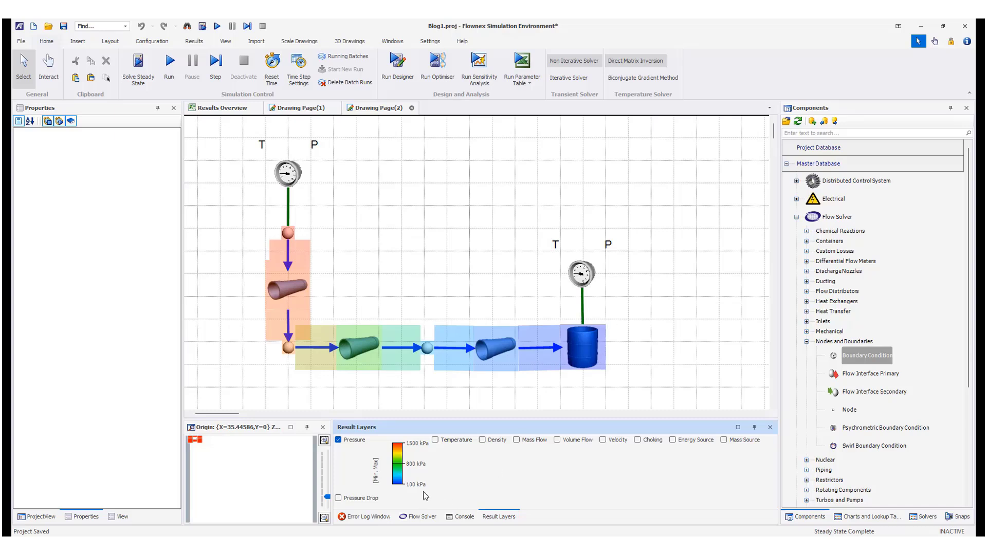
pyautogui.moveTo(595, 340)
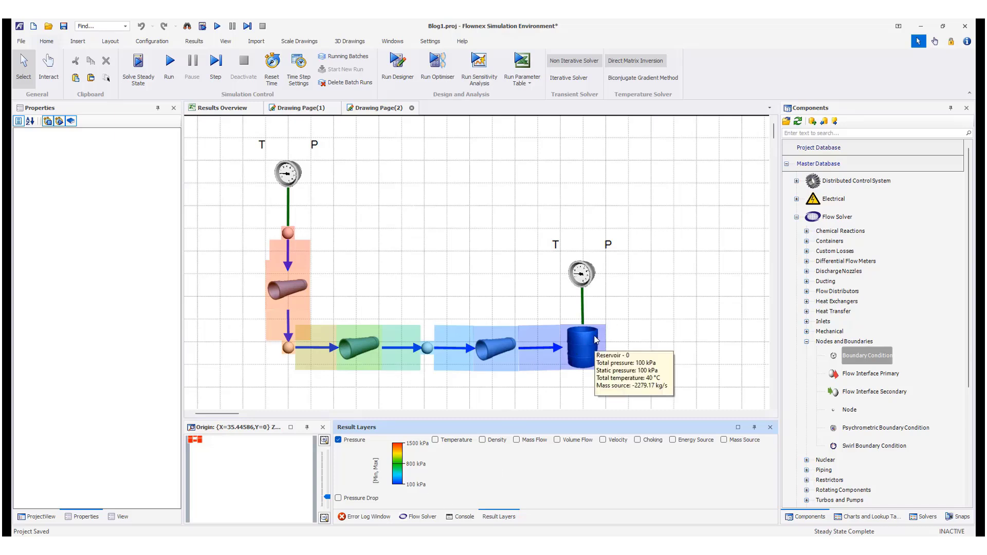
pyautogui.click(338, 441)
pyautogui.click(375, 440)
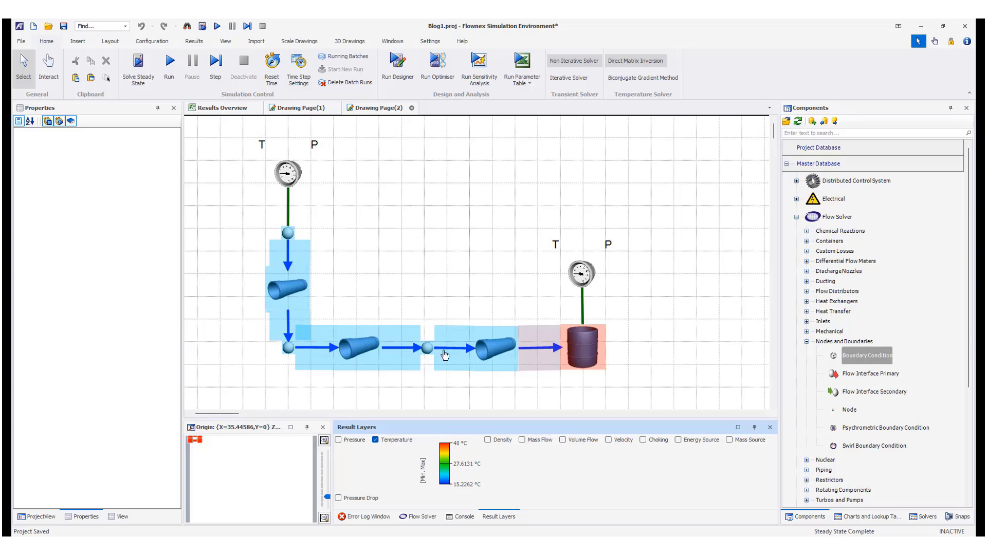
pyautogui.moveTo(584, 348)
pyautogui.click(375, 439)
pyautogui.click(457, 439)
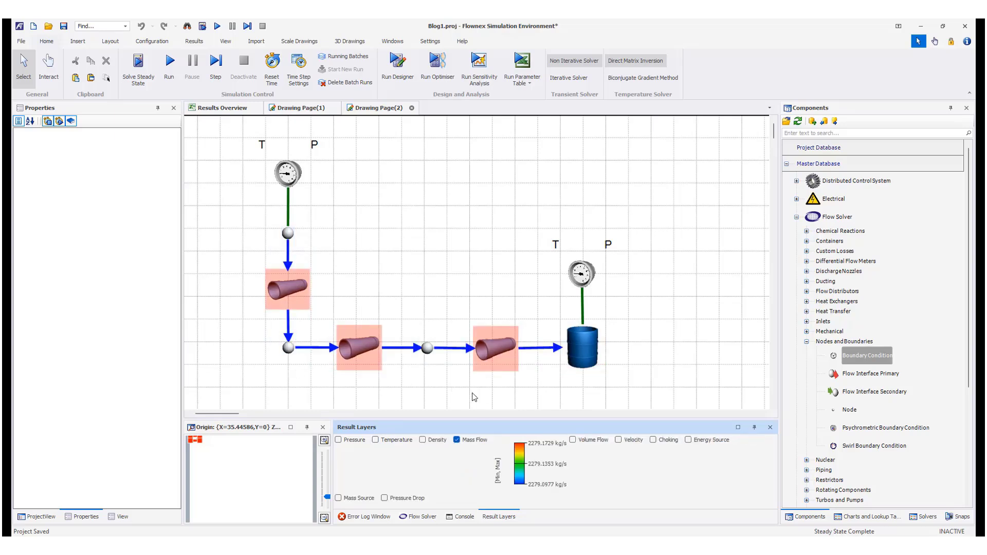
pyautogui.click(456, 441)
pyautogui.click(498, 440)
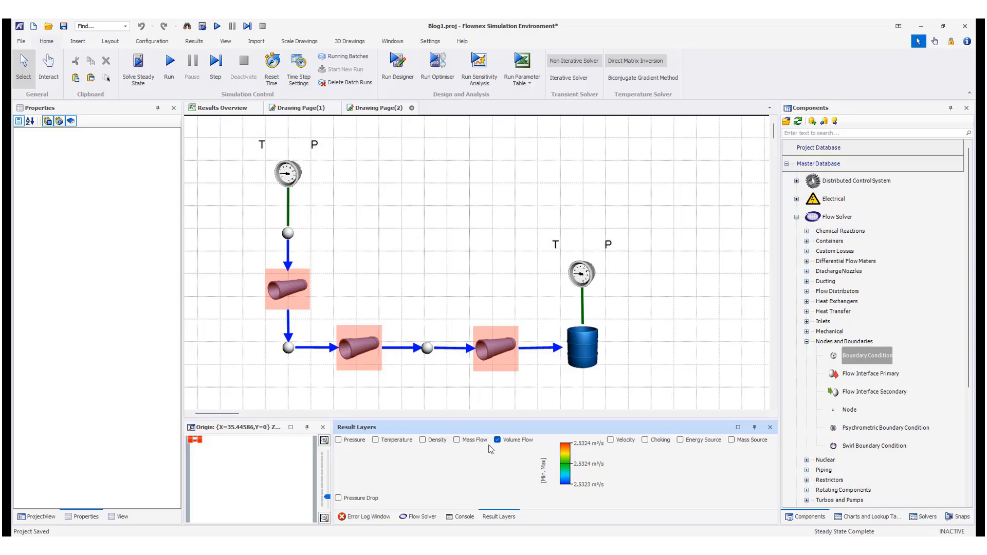
pyautogui.click(497, 440)
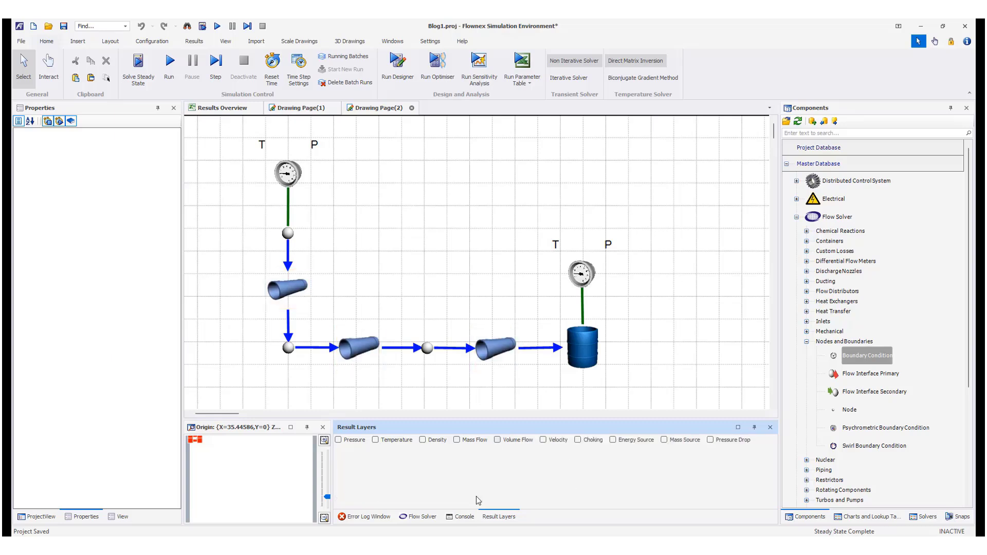
pyautogui.click(543, 441)
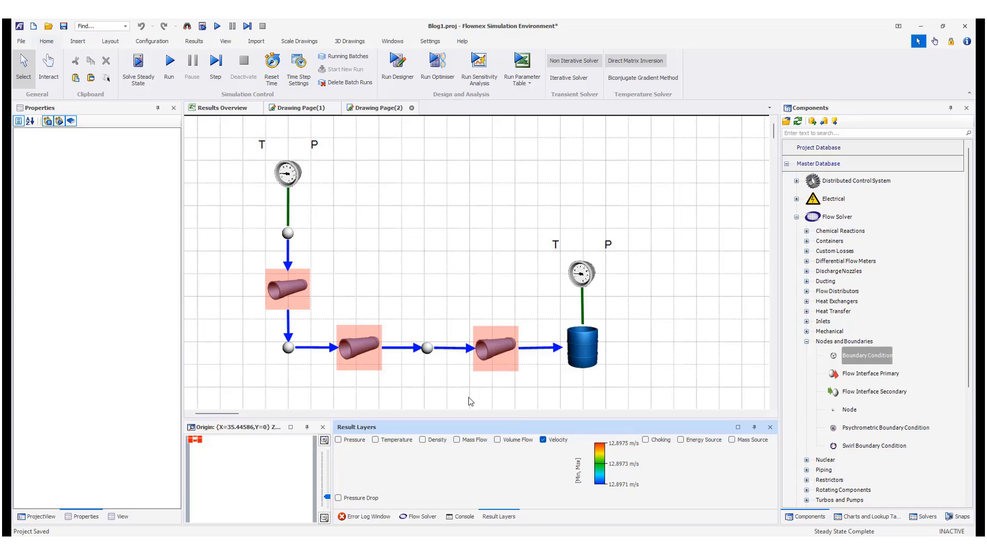
pyautogui.click(543, 440)
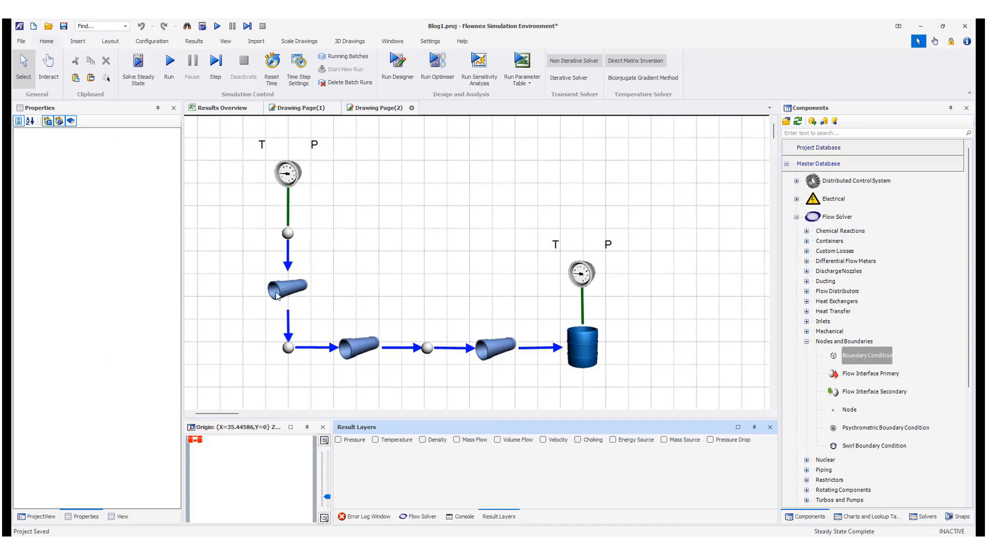
pyautogui.moveTo(288, 291)
pyautogui.moveTo(356, 352)
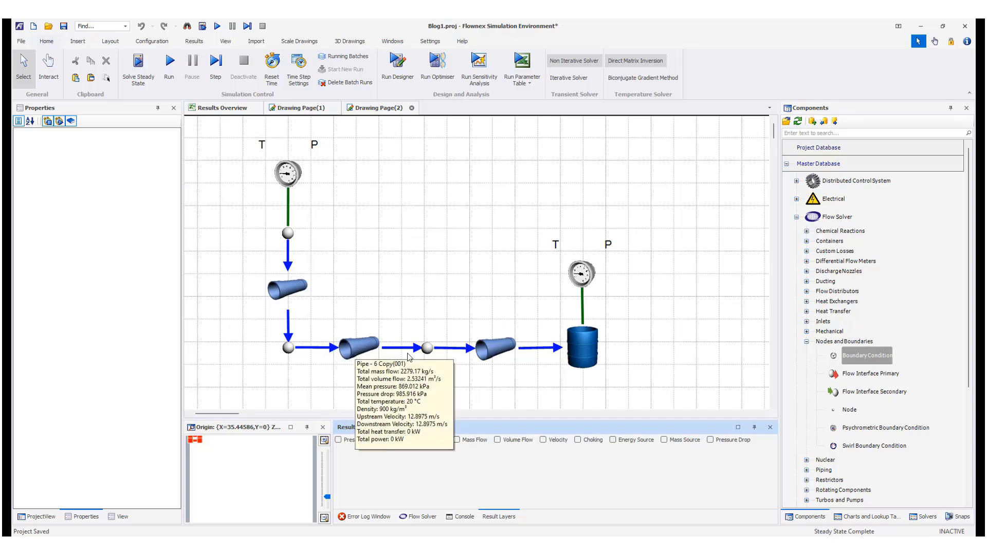
pyautogui.moveTo(492, 353)
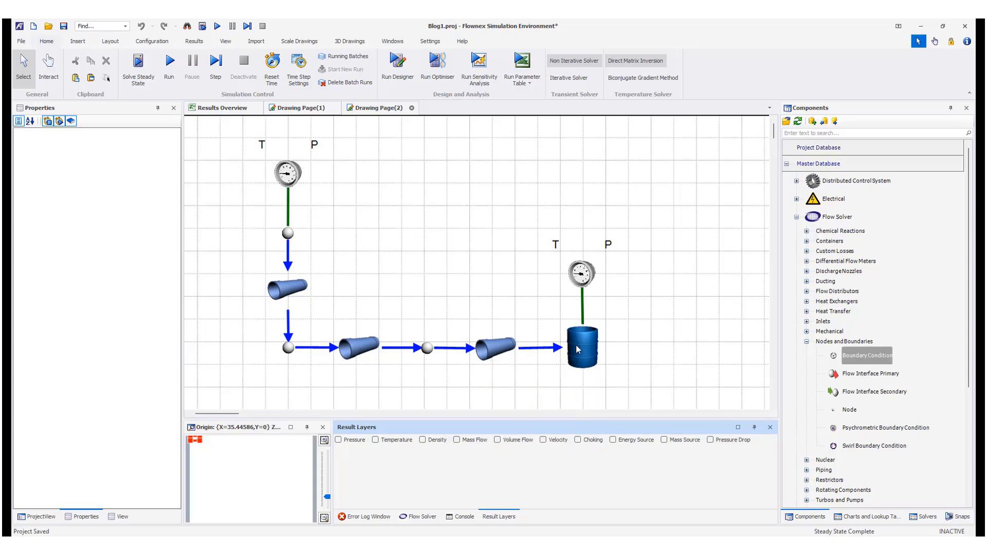
pyautogui.moveTo(584, 349)
pyautogui.moveTo(289, 352)
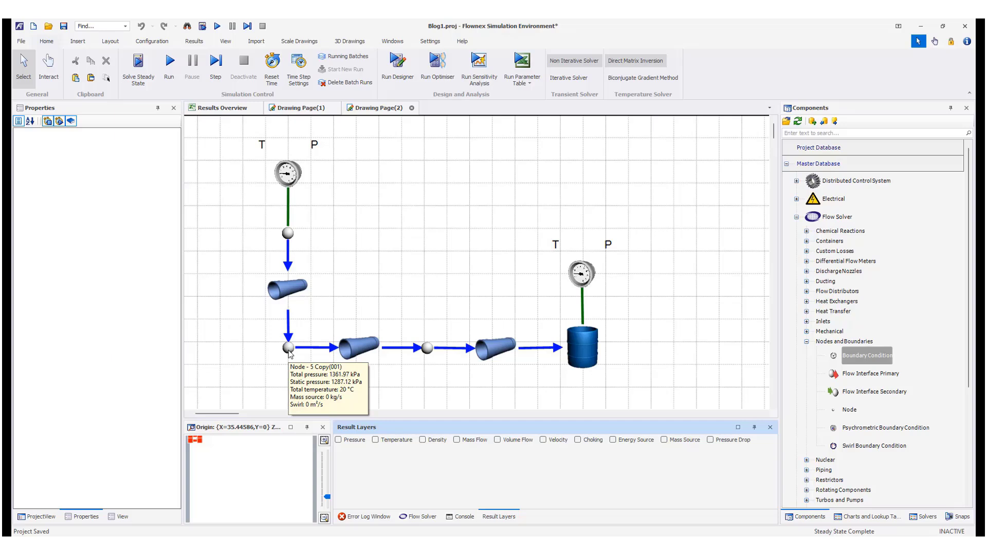
# Step: Show and scroll through the Results table of the inlet pipe E - 16 Copy(002)
pyautogui.click(291, 289)
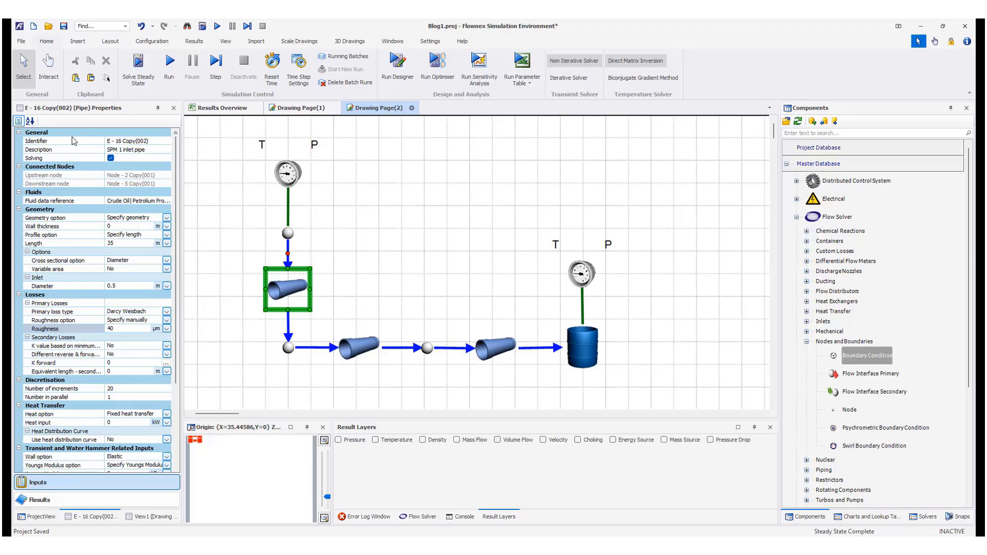
pyautogui.click(43, 504)
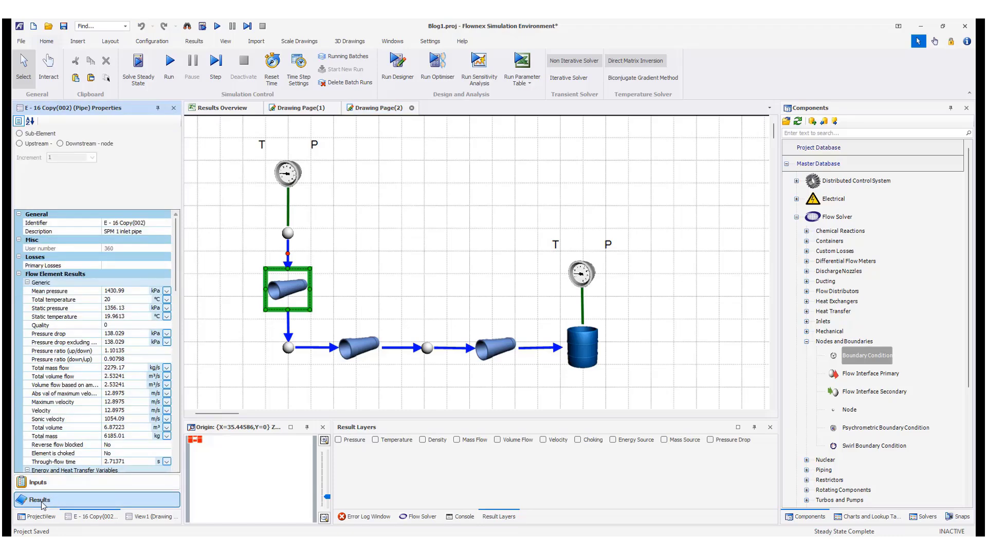
pyautogui.scroll(-1, 176, 285)
pyautogui.moveTo(175, 285)
pyautogui.mouseDown()
pyautogui.moveTo(176, 442)
pyautogui.moveTo(185, 271)
pyautogui.mouseUp()
pyautogui.scroll(-12, 181, 334)
pyautogui.scroll(-1, 181, 370)
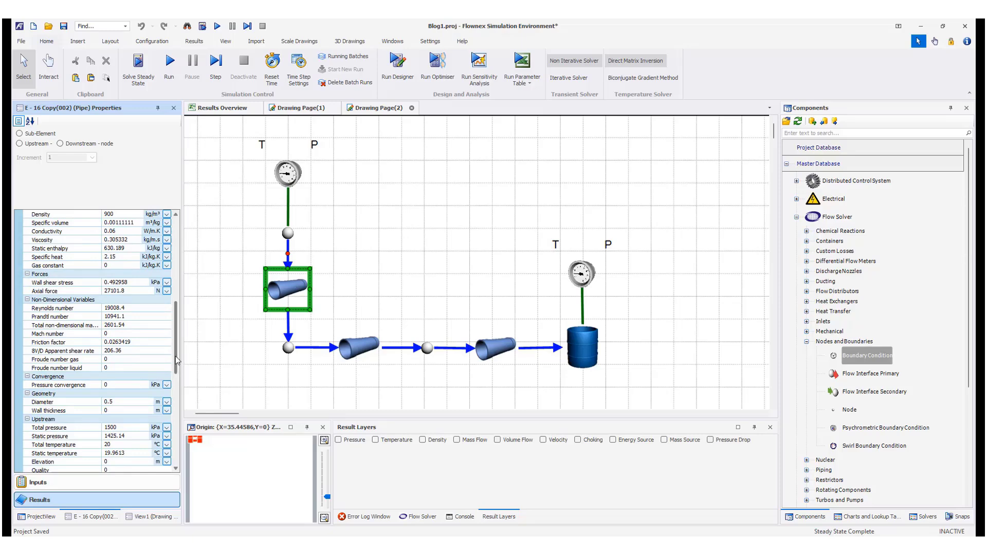
pyautogui.scroll(-5, 177, 386)
pyautogui.scroll(5, 176, 393)
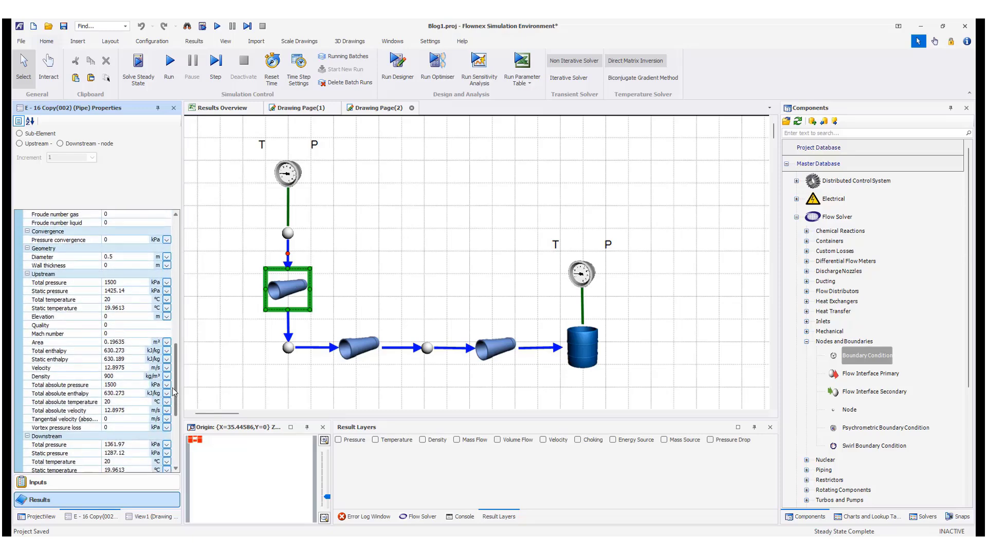
# Step: Show the Results of junction Node - 5 Copy(001), then of Pipe - 6 Copy(001)
pyautogui.click(289, 348)
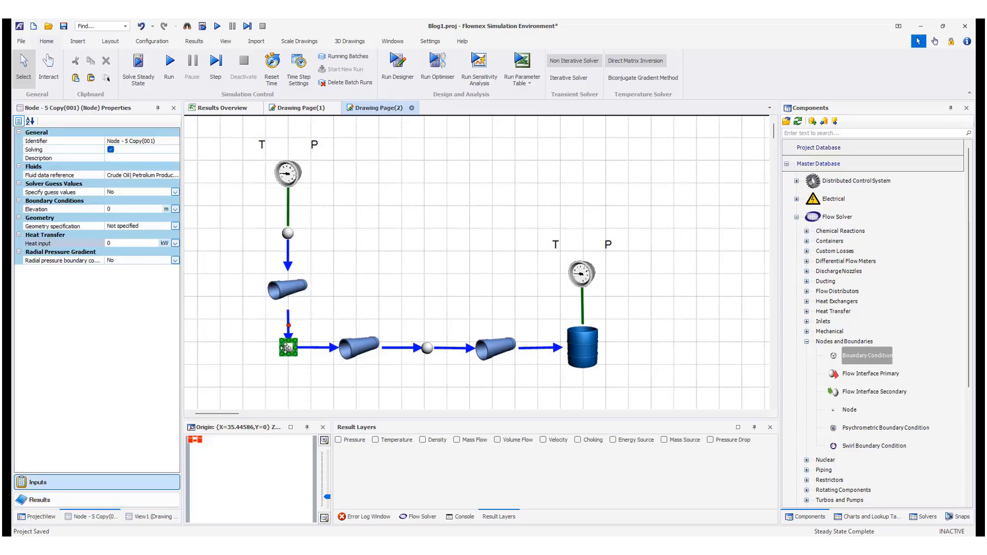
pyautogui.click(34, 499)
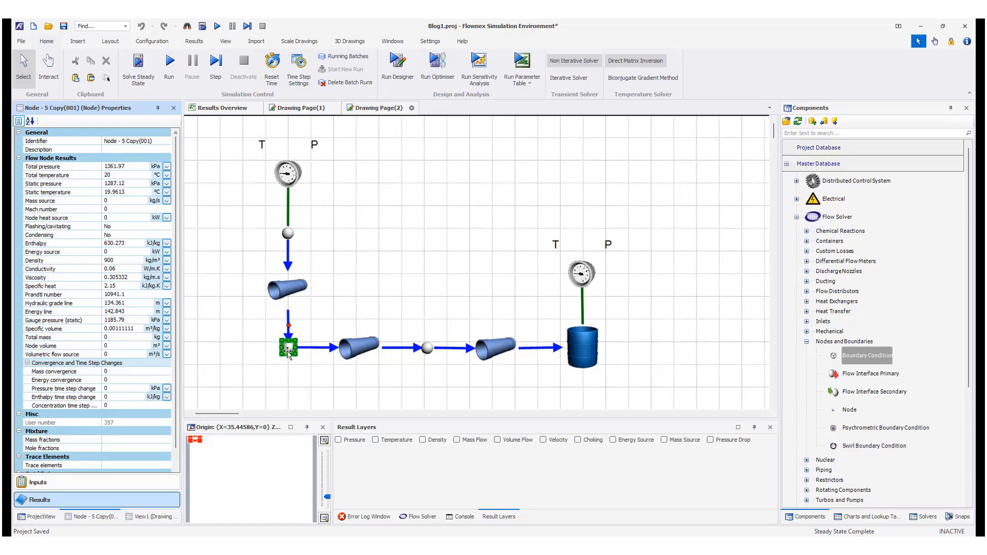
pyautogui.click(351, 346)
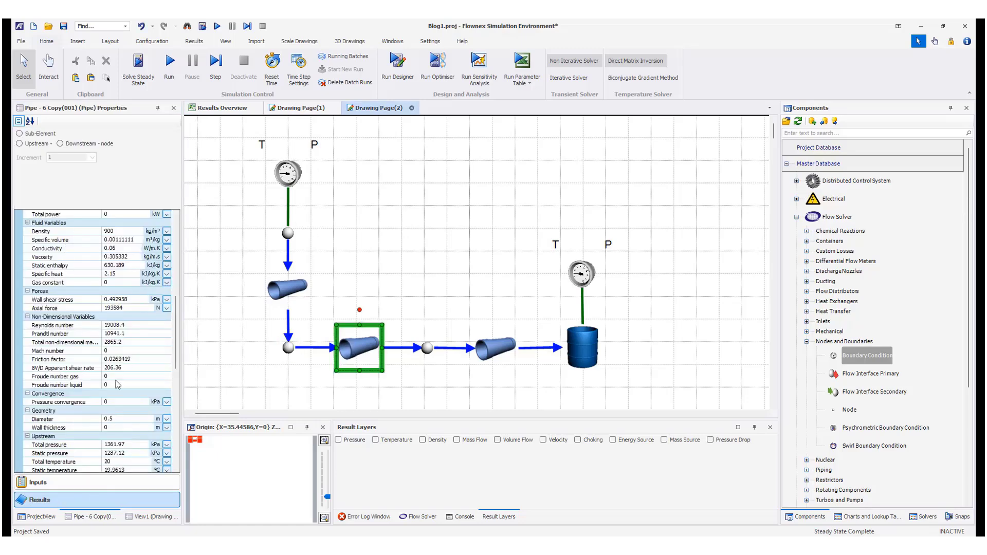
pyautogui.moveTo(173, 349); pyautogui.dragTo(185, 240)
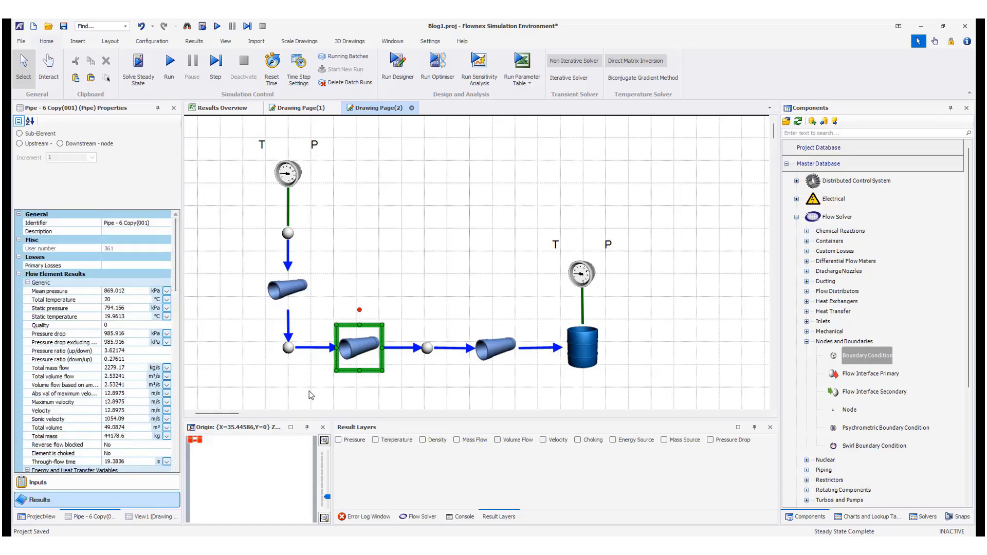
pyautogui.moveTo(355, 351)
# Step: Review the Results of Reservoir - 0, then deselect it on the empty canvas
pyautogui.click(573, 338)
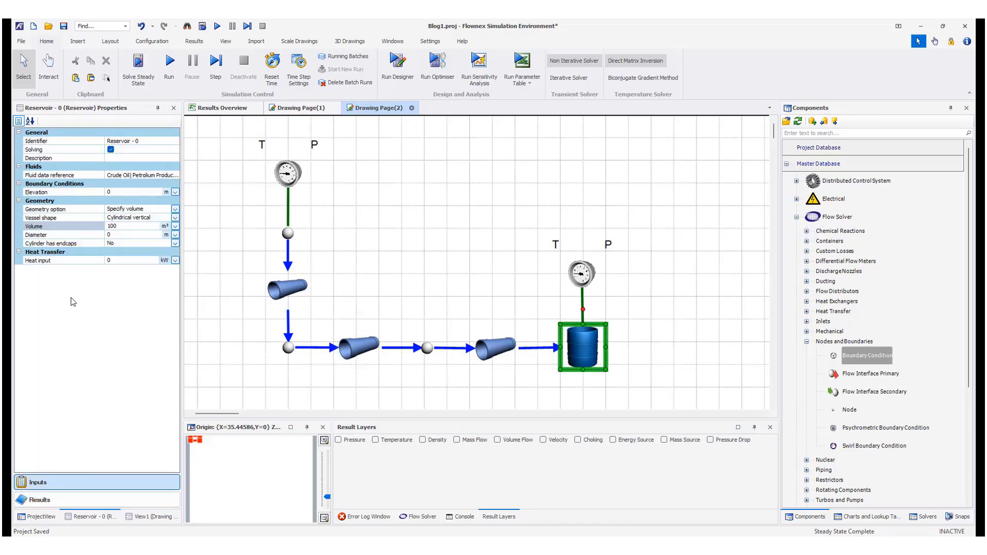
pyautogui.click(50, 502)
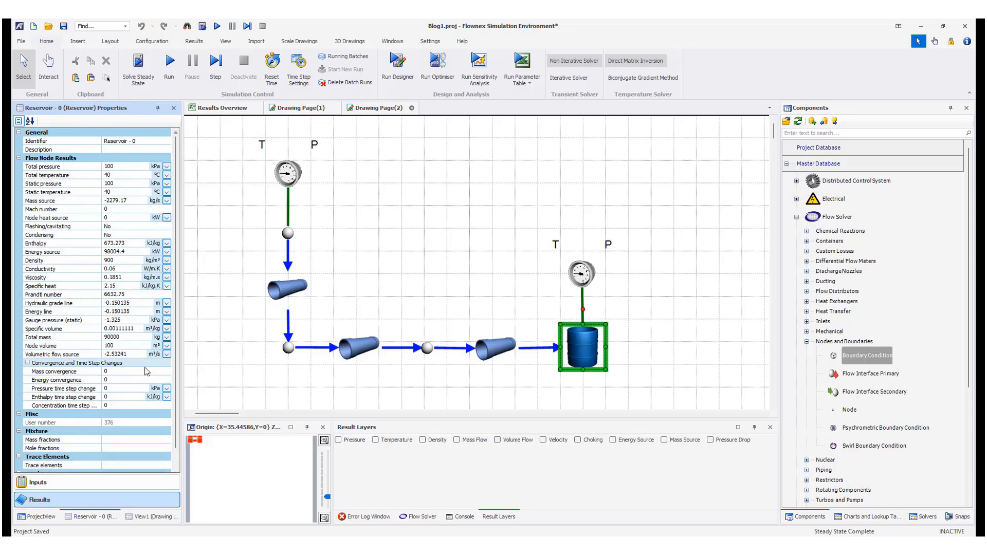
pyautogui.click(274, 378)
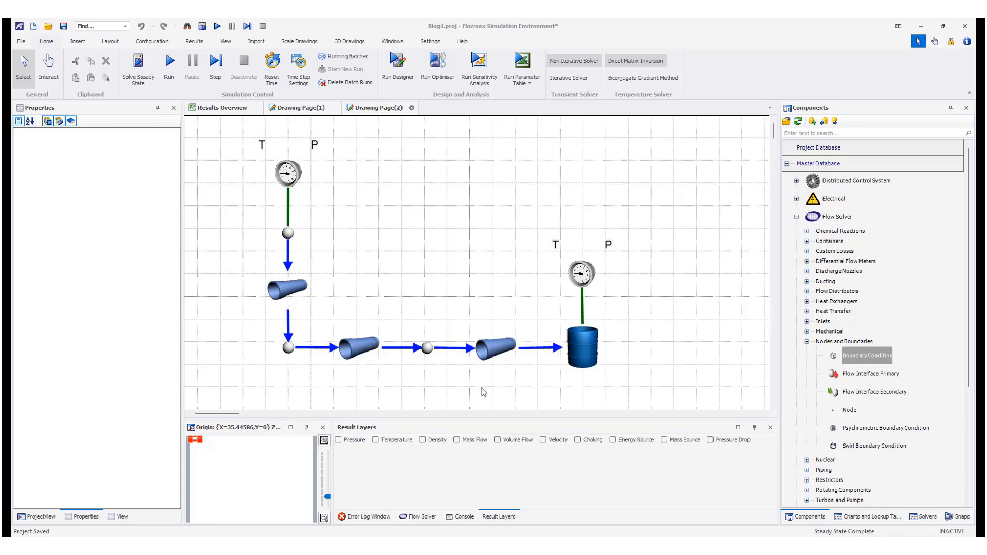
pyautogui.moveTo(284, 350)
pyautogui.moveTo(594, 351)
pyautogui.moveTo(292, 286)
pyautogui.click(493, 522)
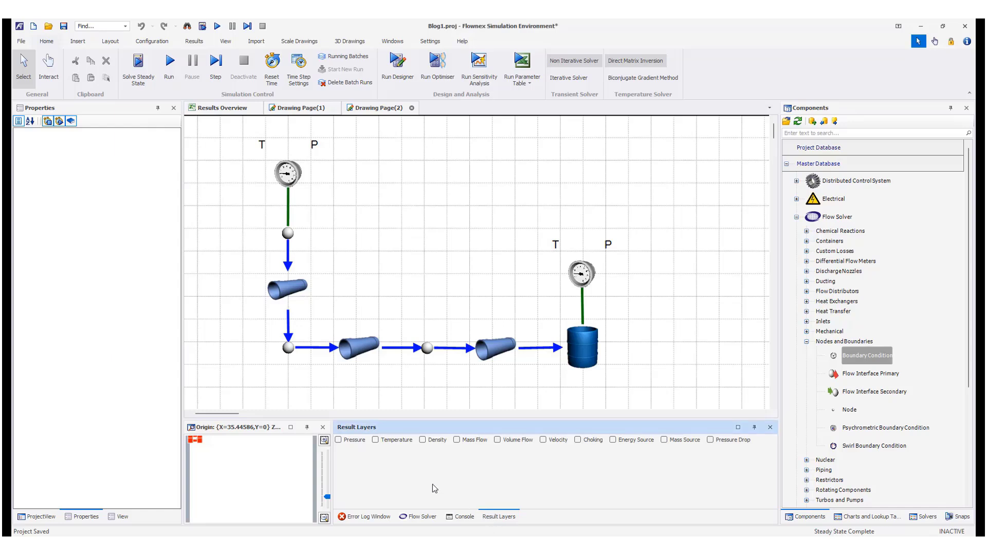
pyautogui.click(338, 441)
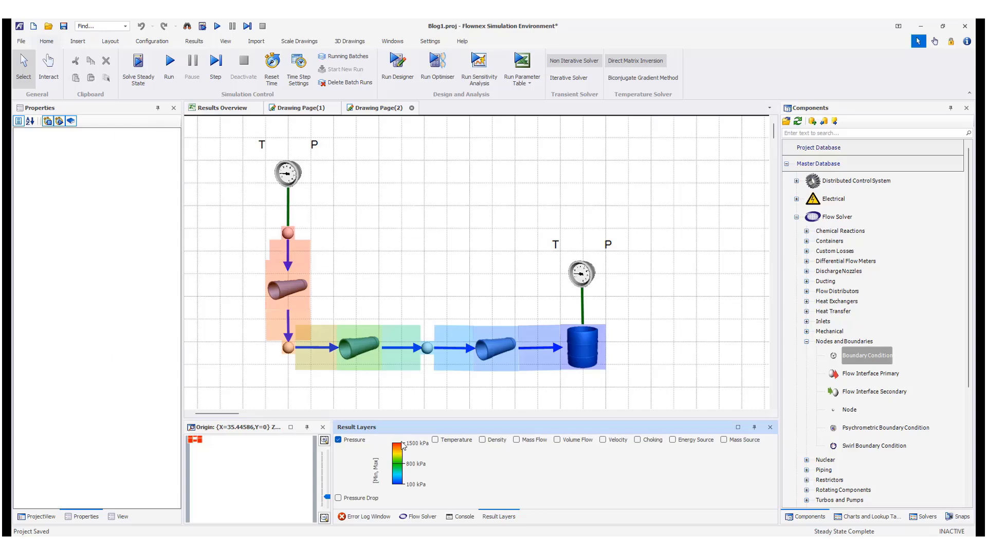
pyautogui.click(338, 441)
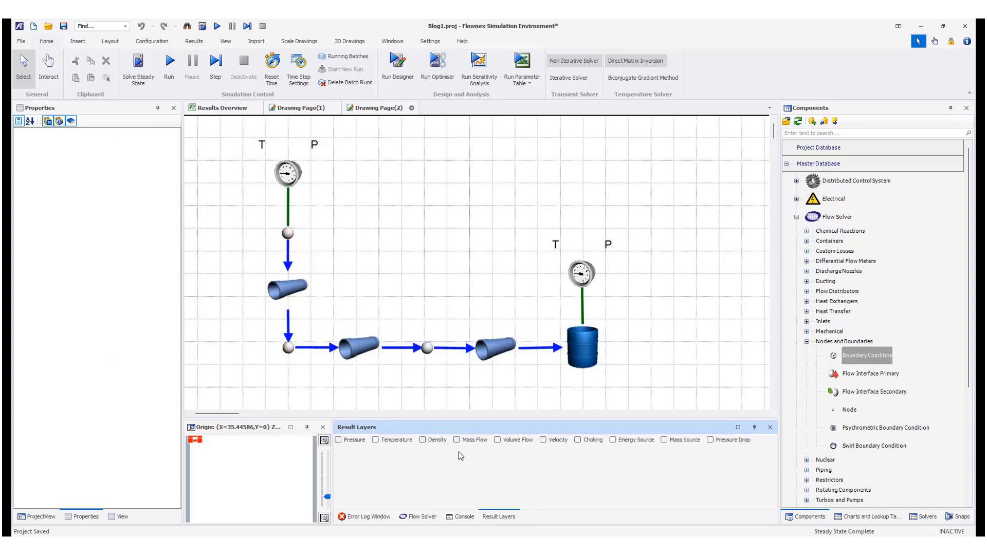